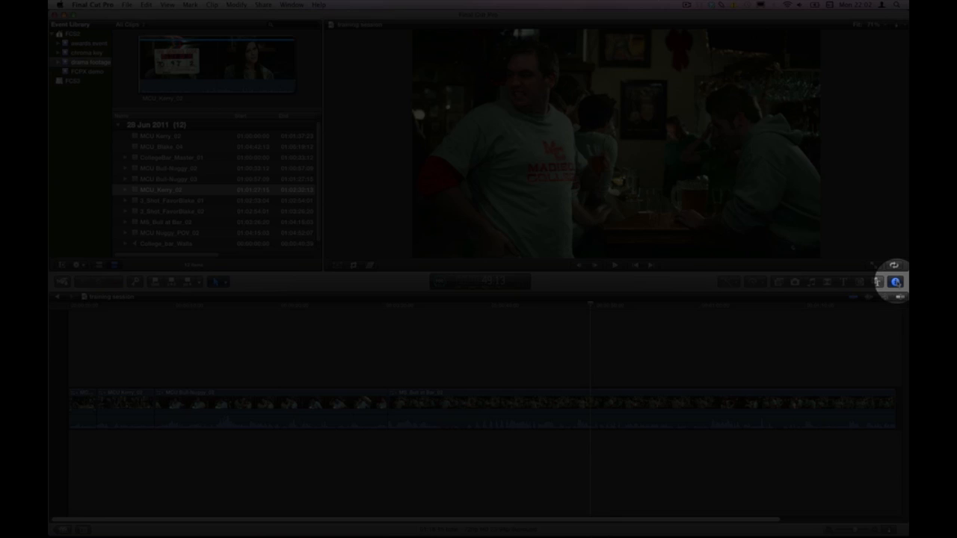
Step: In Correction 1 of the MS_Bull at Bar_02 clip, set exposure to -3% for shadows and +9% for midtones
{"action": "left_click", "coordinate": [895, 281]}
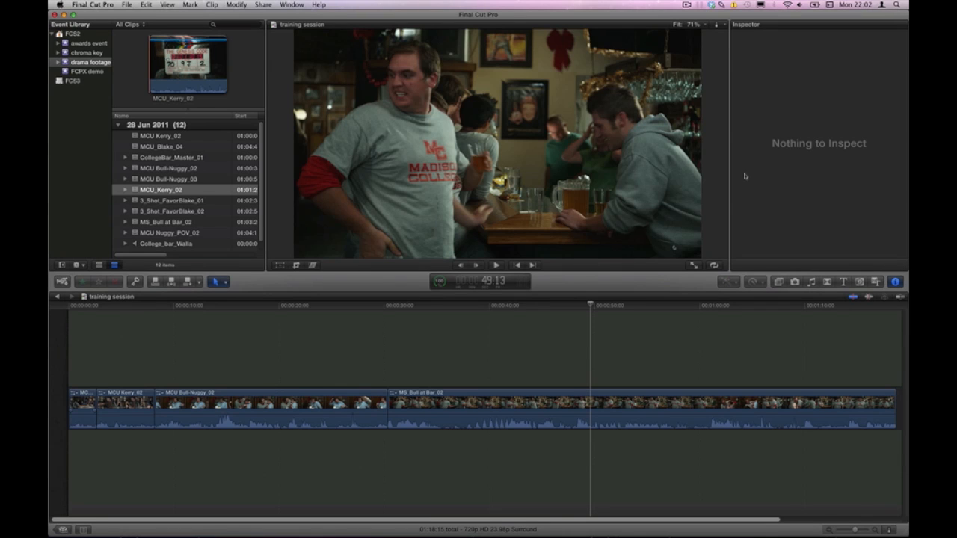
{"action": "left_click", "coordinate": [560, 405]}
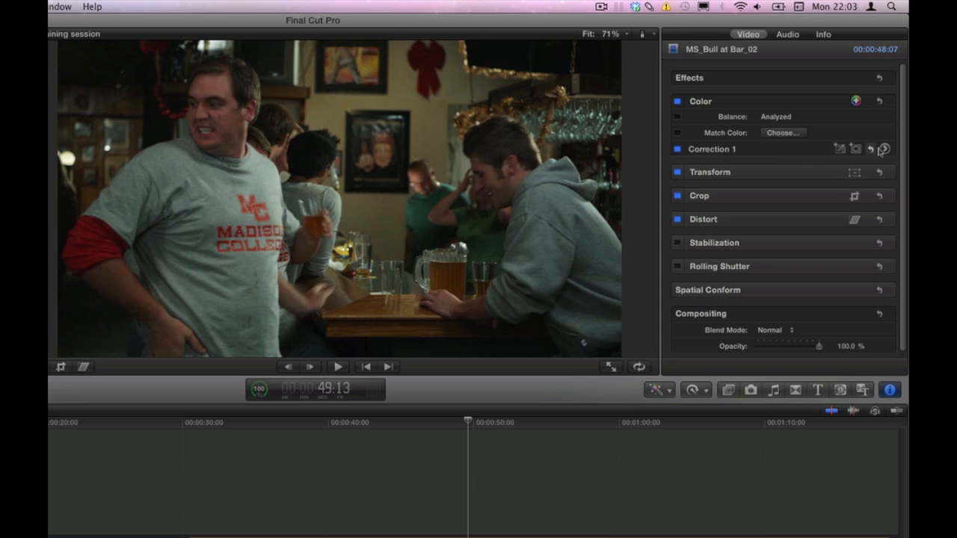
{"action": "left_click", "coordinate": [885, 149]}
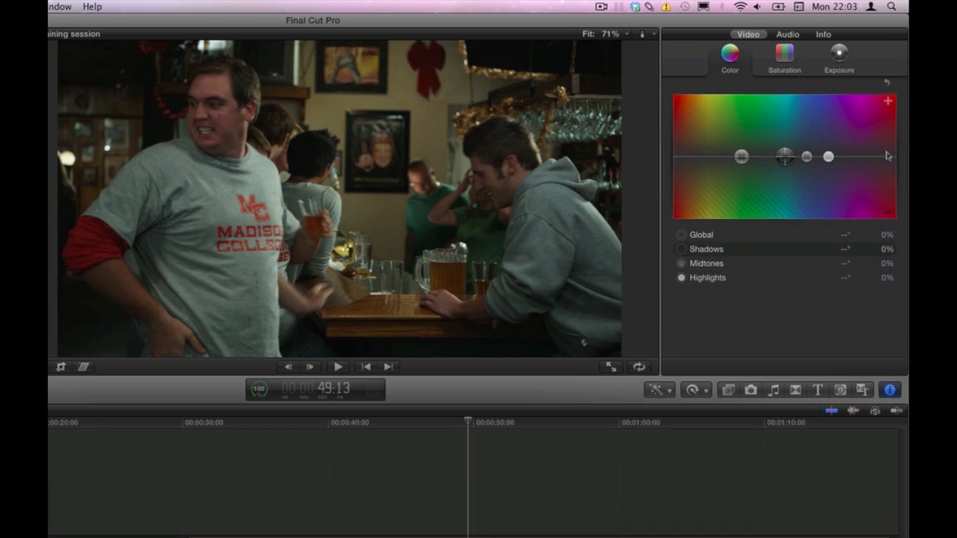
{"action": "left_click", "coordinate": [839, 53]}
{"action": "left_click_drag", "start_coordinate": [729, 158], "coordinate": [783, 152]}
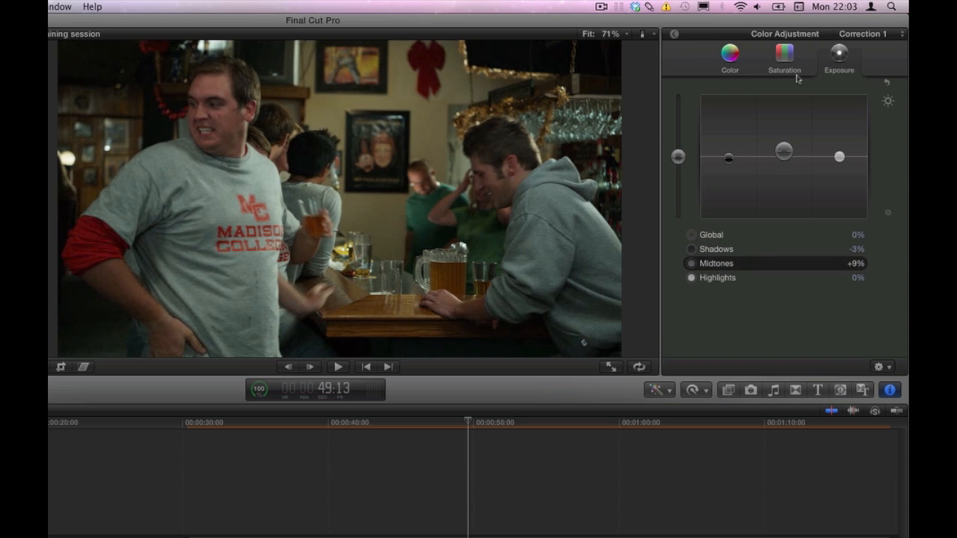
{"action": "left_click", "coordinate": [673, 33]}
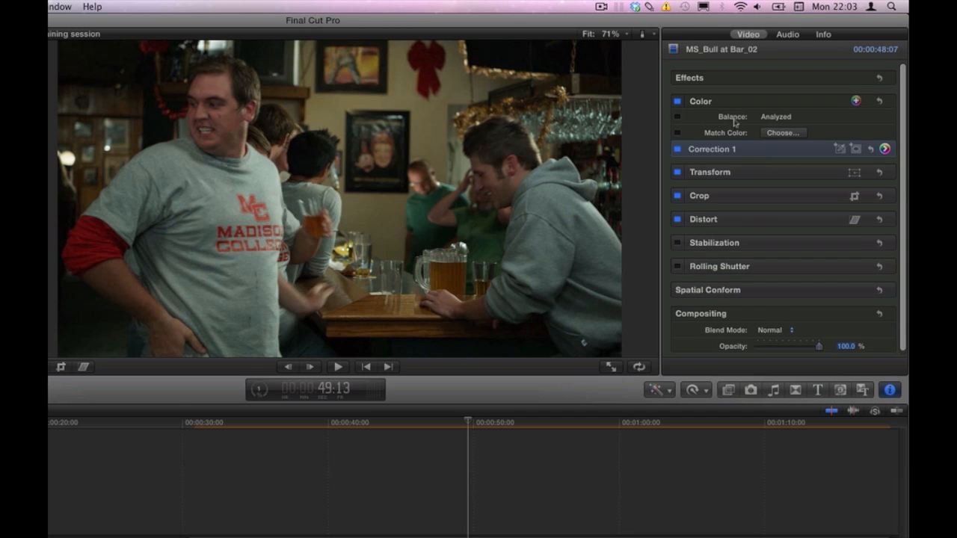
Step: Add a second color correction with a color mask sampled from the man's red sleeve, and slightly increase the mask's softness
{"action": "left_click", "coordinate": [855, 101]}
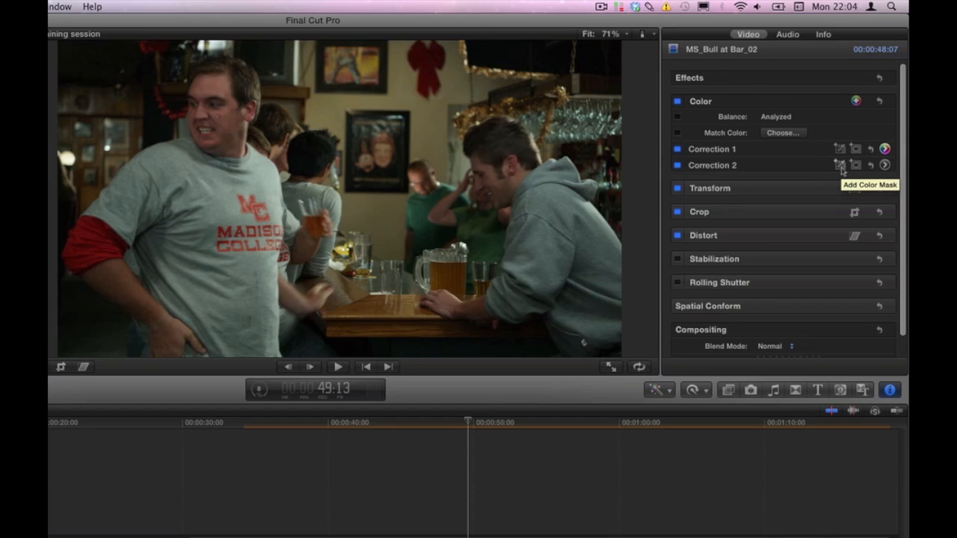
{"action": "left_click", "coordinate": [839, 164]}
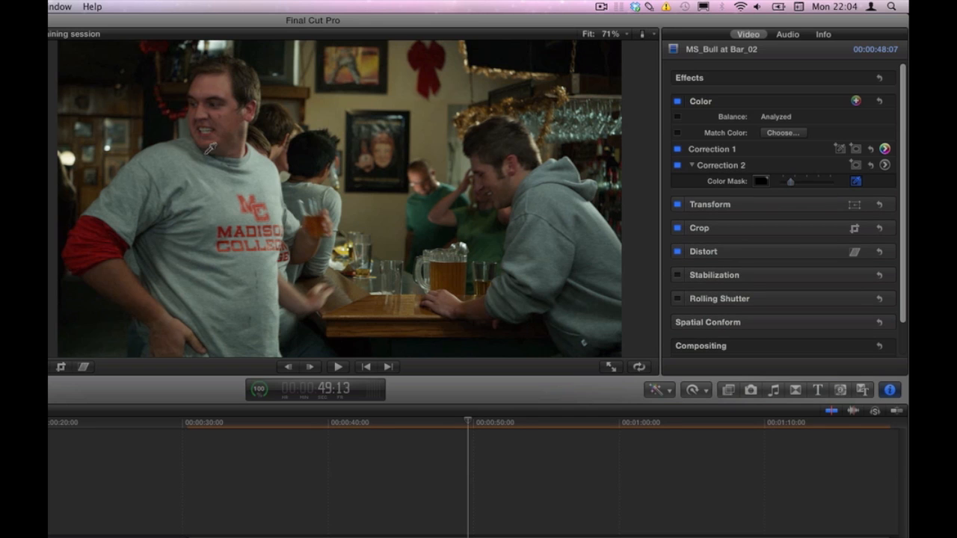
{"action": "left_click", "coordinate": [84, 228]}
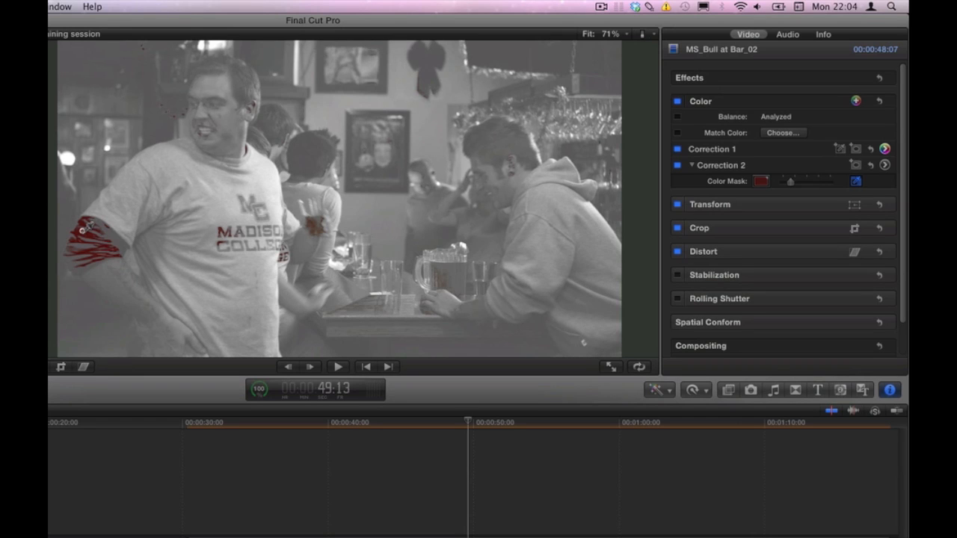
{"action": "left_click_drag", "start_coordinate": [83, 231], "coordinate": [88, 234]}
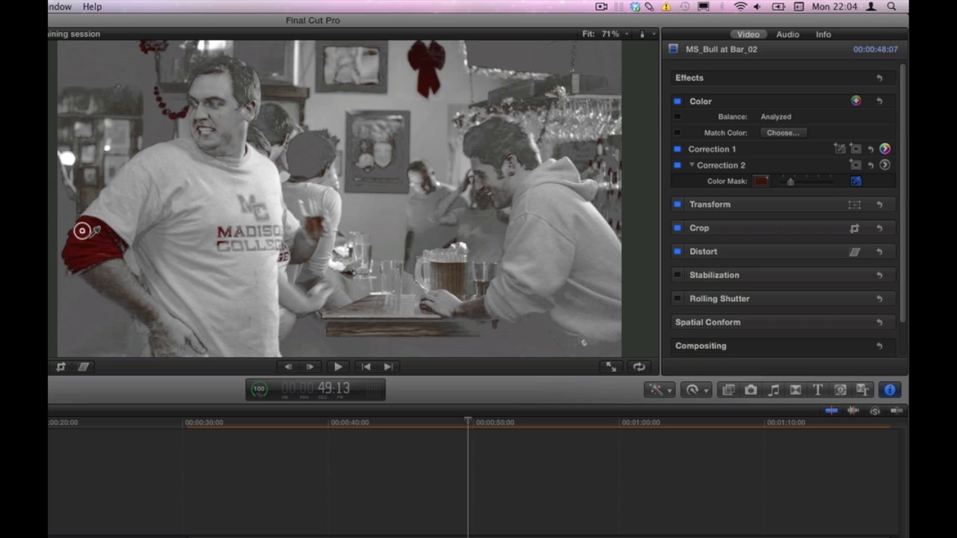
{"action": "left_click_drag", "start_coordinate": [94, 232], "coordinate": [95, 232]}
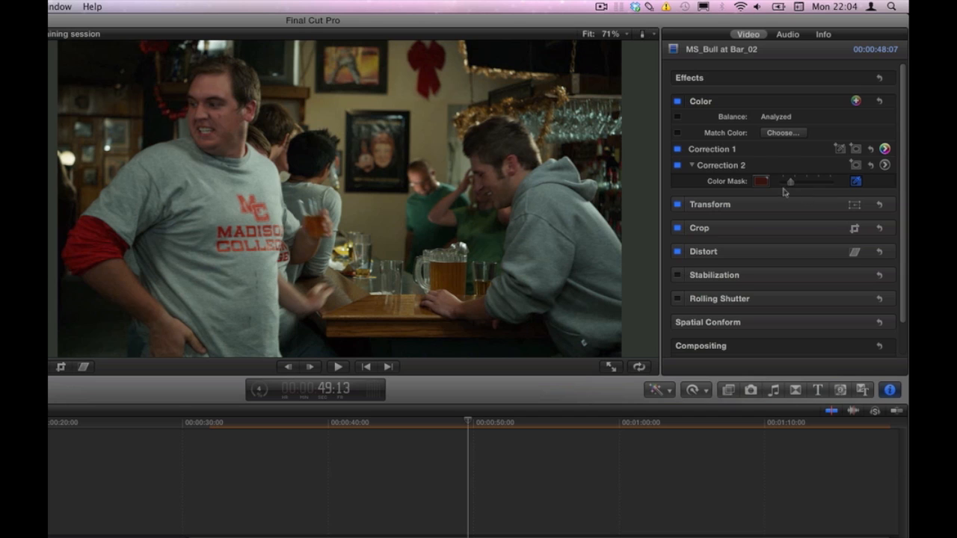
{"action": "left_click_drag", "start_coordinate": [790, 184], "coordinate": [795, 189]}
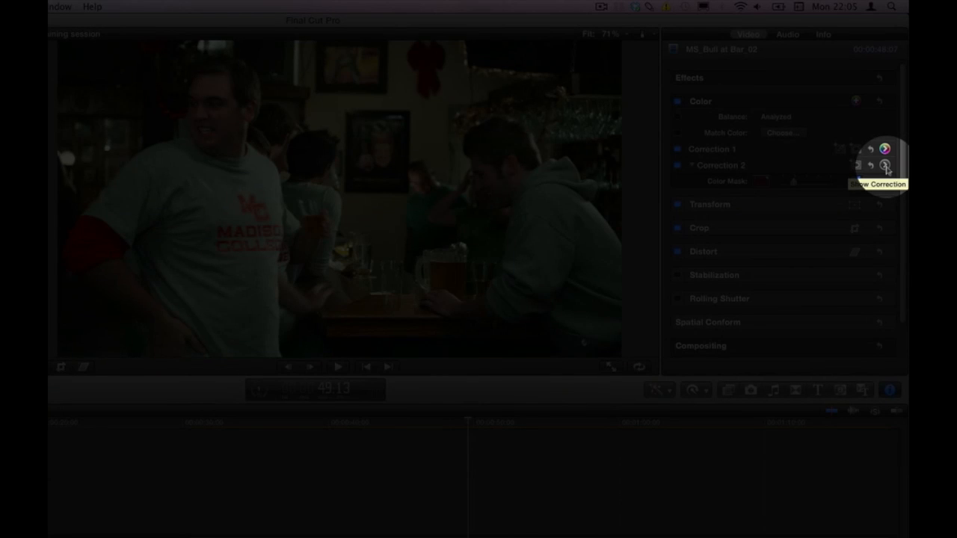
Step: Set the global saturation outside Correction 2's color mask to -100%
{"action": "left_click", "coordinate": [885, 166]}
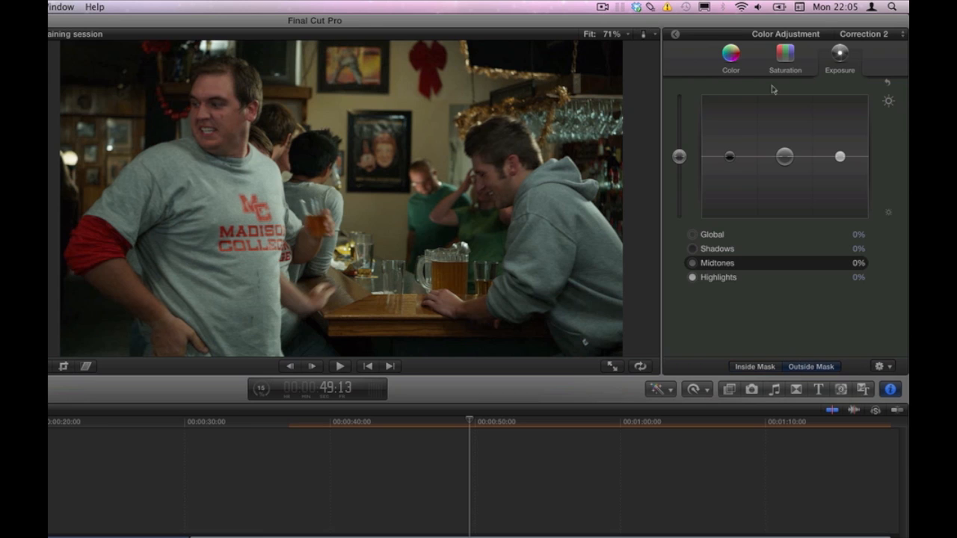
{"action": "left_click", "coordinate": [782, 65]}
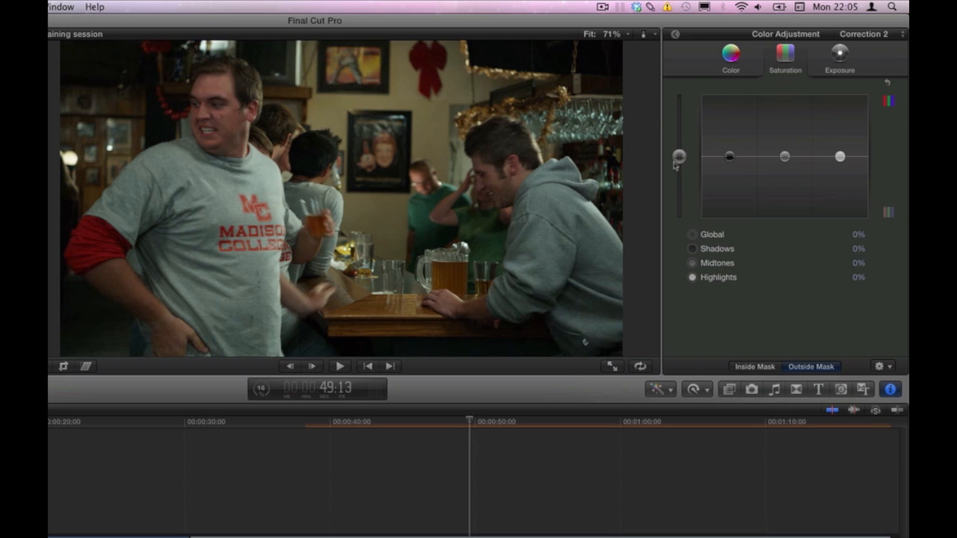
{"action": "left_click_drag", "start_coordinate": [681, 158], "coordinate": [682, 239]}
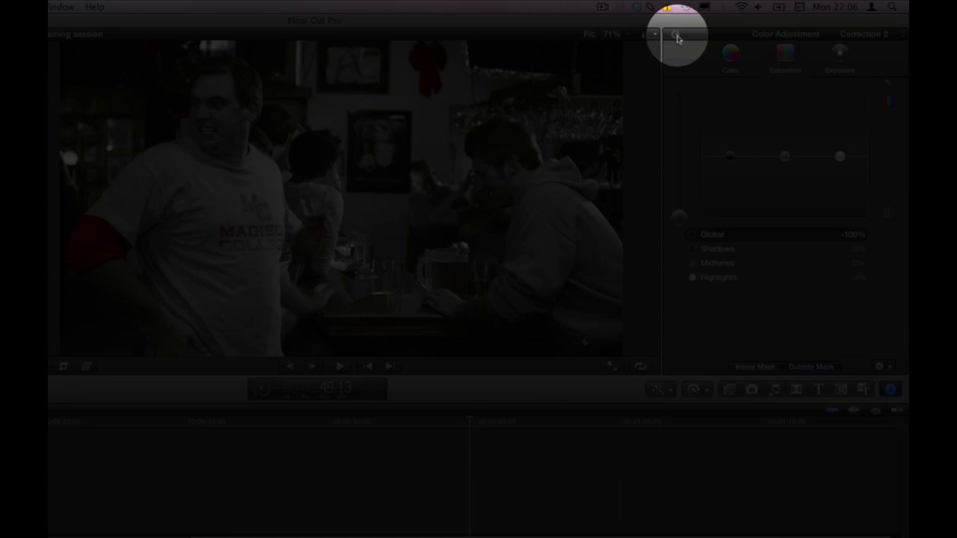
{"action": "left_click", "coordinate": [676, 37]}
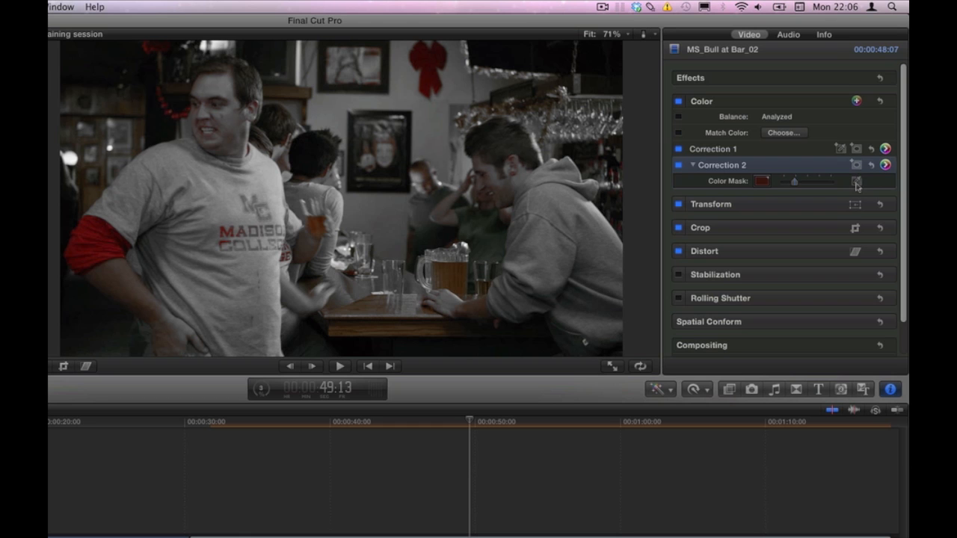
Step: Resample Correction 2's color mask from the green shirts in the background and slightly increase its softness
{"action": "left_click", "coordinate": [857, 183]}
{"action": "left_click_drag", "start_coordinate": [84, 244], "coordinate": [98, 238]}
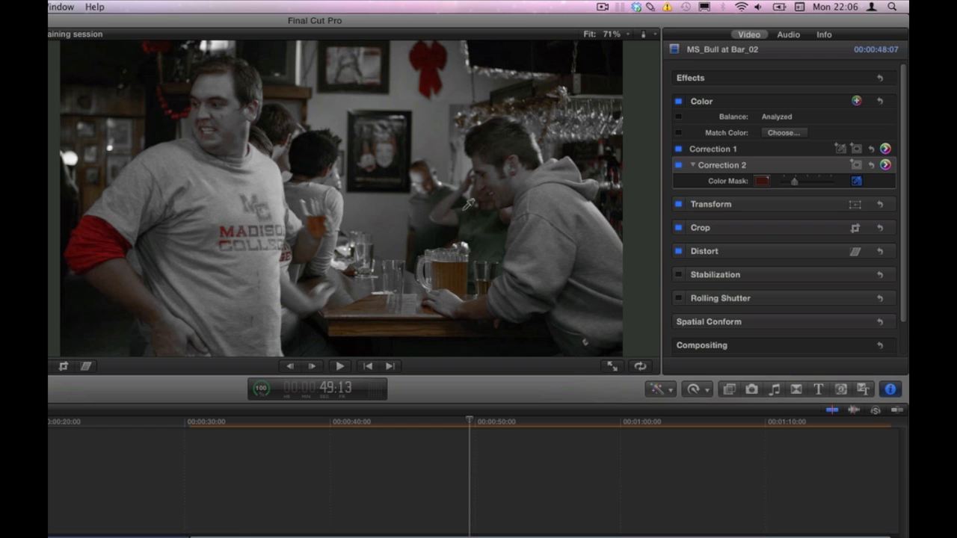
{"action": "left_click", "coordinate": [484, 228]}
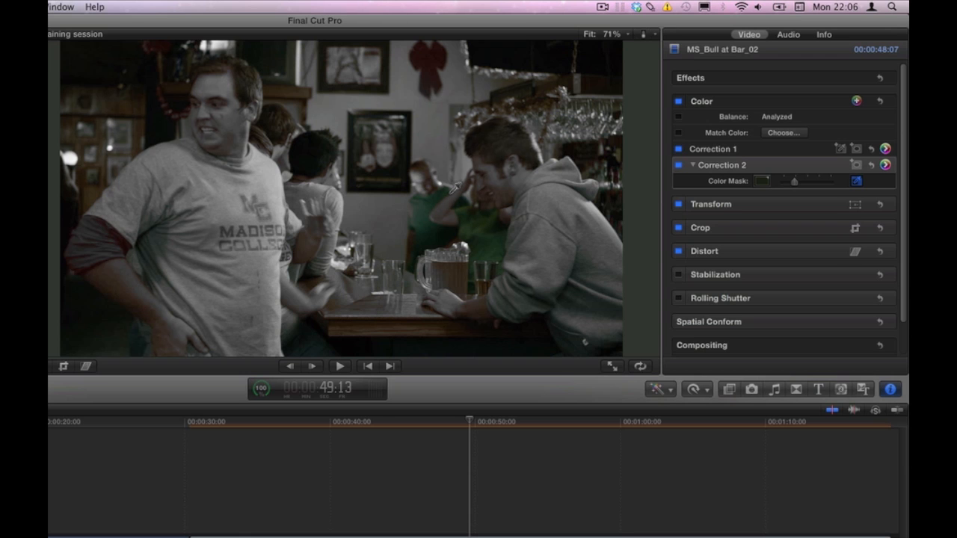
{"action": "left_click", "coordinate": [424, 204]}
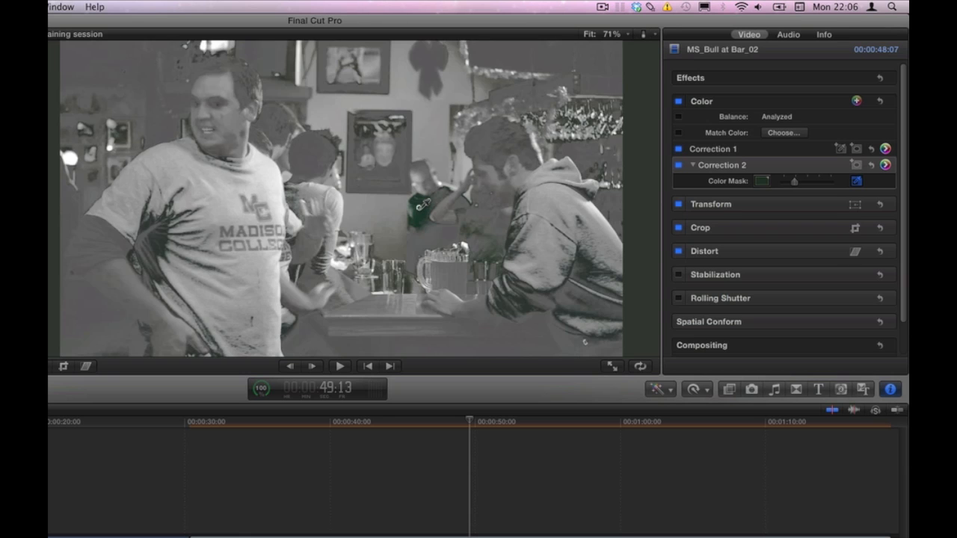
{"action": "mouse_move", "coordinate": [423, 206]}
{"action": "left_mouse_down"}
{"action": "mouse_move", "coordinate": [470, 223]}
{"action": "mouse_move", "coordinate": [496, 263]}
{"action": "mouse_move", "coordinate": [533, 279]}
{"action": "mouse_move", "coordinate": [421, 236]}
{"action": "mouse_move", "coordinate": [408, 218]}
{"action": "mouse_move", "coordinate": [425, 204]}
{"action": "left_mouse_up"}
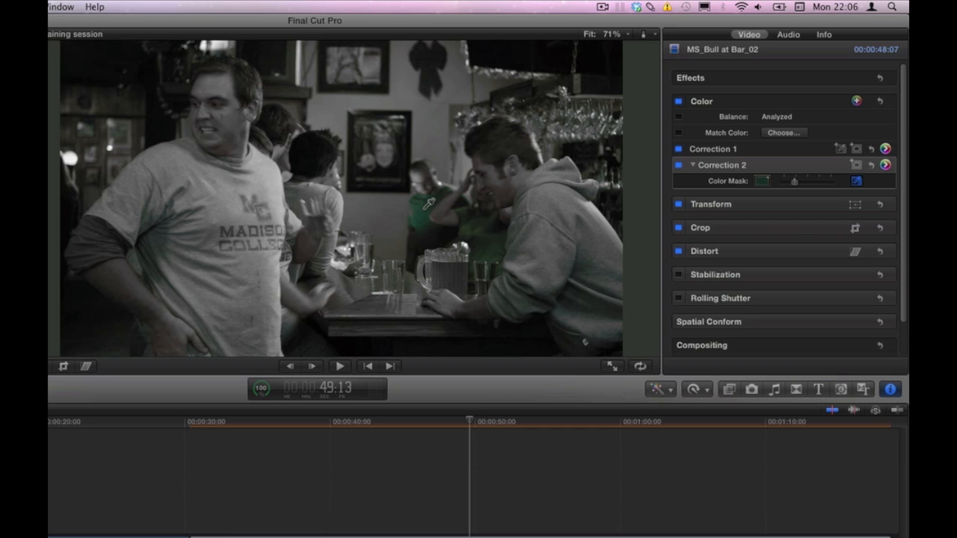
{"action": "mouse_move", "coordinate": [796, 182]}
{"action": "left_mouse_down"}
{"action": "mouse_move", "coordinate": [818, 182]}
{"action": "mouse_move", "coordinate": [784, 184]}
{"action": "mouse_move", "coordinate": [815, 183]}
{"action": "mouse_move", "coordinate": [790, 184]}
{"action": "mouse_move", "coordinate": [799, 186]}
{"action": "left_mouse_up"}
Step: Resample Correction 2's color mask from the man's red sleeve and reduce the mask's softness
{"action": "left_click", "coordinate": [856, 181]}
{"action": "left_click", "coordinate": [857, 185]}
{"action": "left_click", "coordinate": [110, 234]}
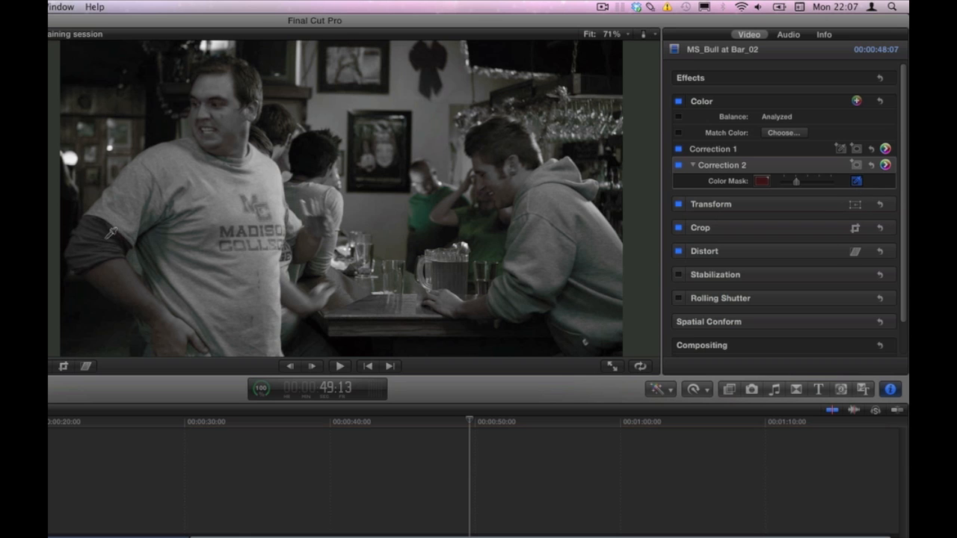
{"action": "left_click", "coordinate": [107, 236]}
{"action": "left_click_drag", "start_coordinate": [105, 237], "coordinate": [107, 234]}
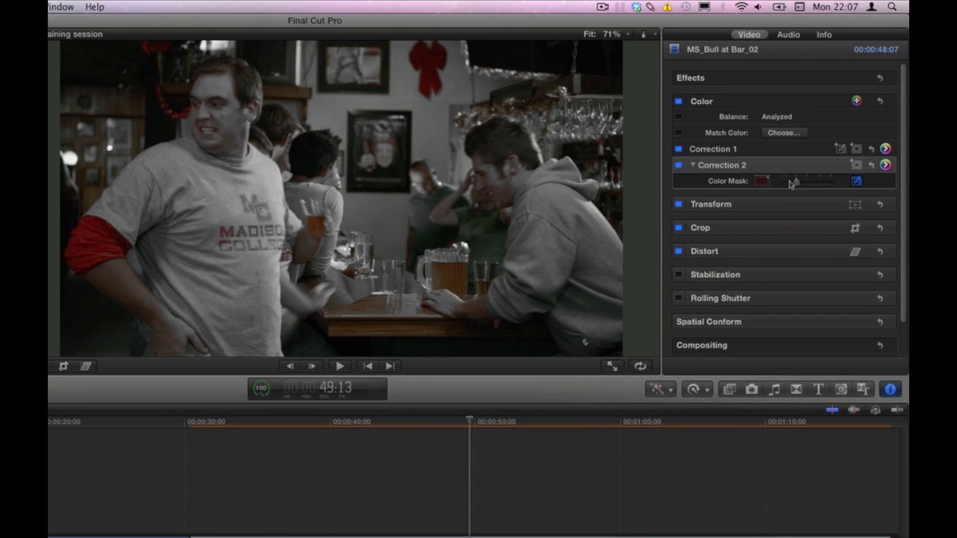
{"action": "left_click_drag", "start_coordinate": [796, 187], "coordinate": [785, 183]}
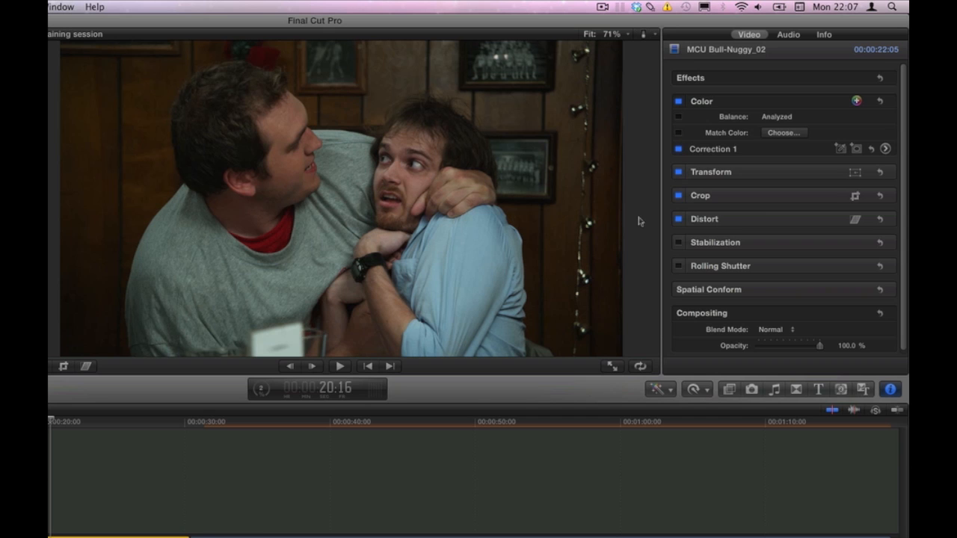
Step: Add a second color correction with a shape mask to the MCU Bull-Nuggy_02 clip
{"action": "left_click", "coordinate": [885, 149]}
{"action": "left_click", "coordinate": [675, 34]}
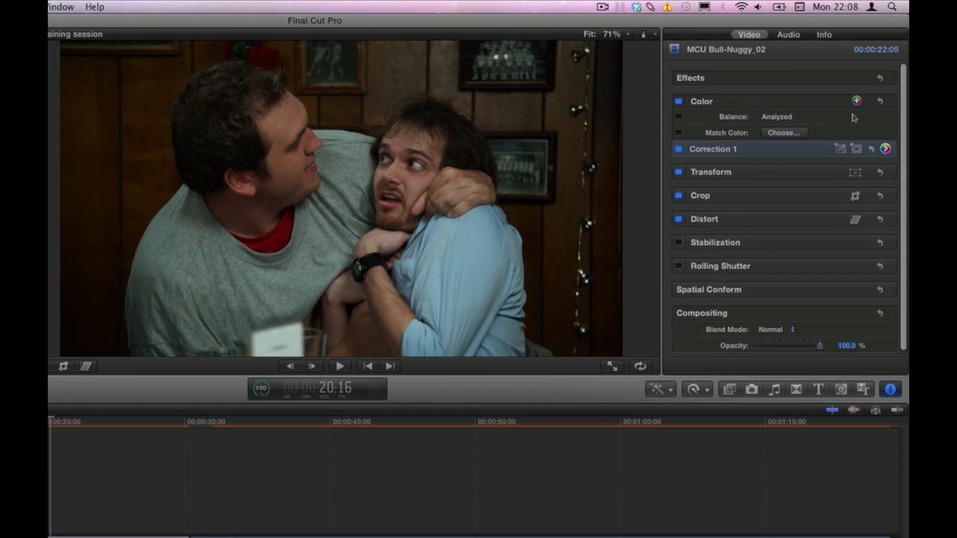
{"action": "left_click", "coordinate": [857, 101]}
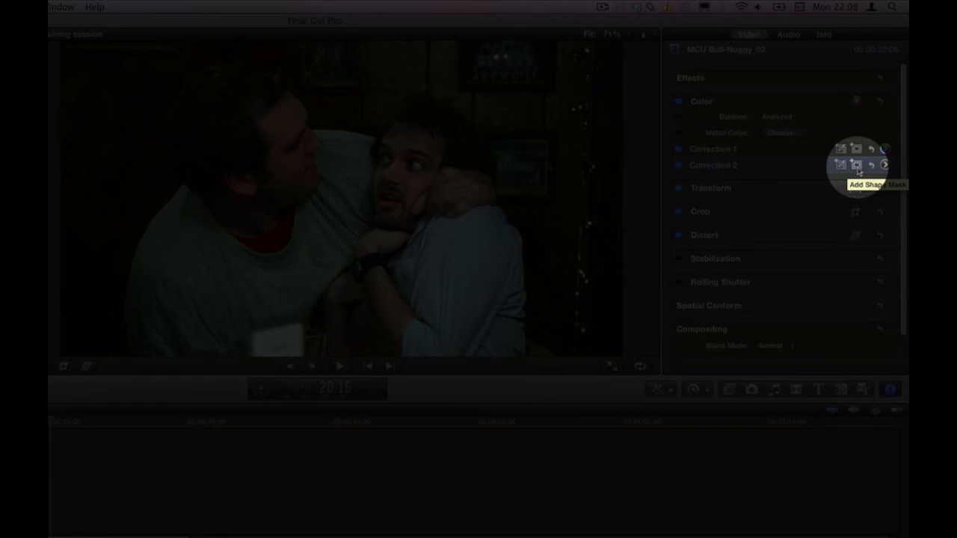
{"action": "left_click", "coordinate": [857, 166]}
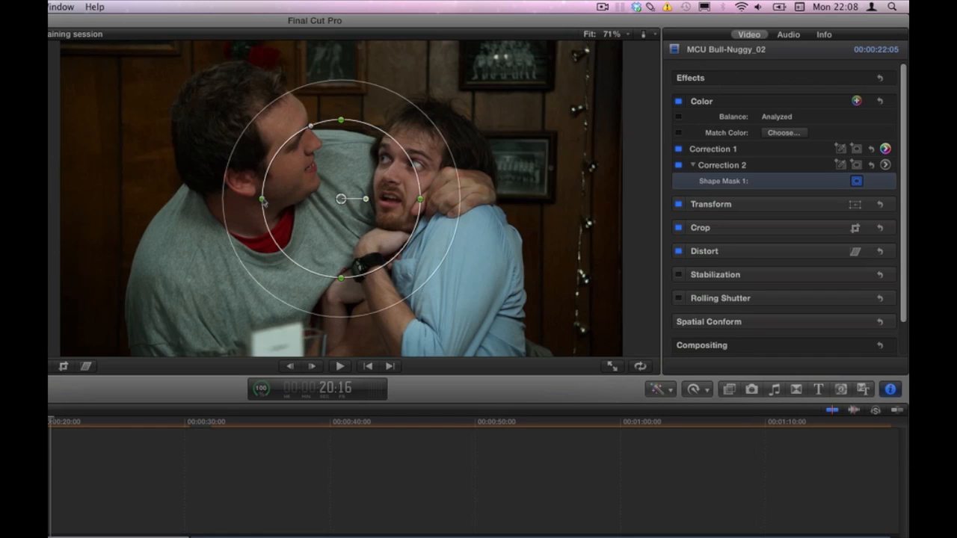
Step: Reshape the circular shape mask into a wide ellipse framing both men's faces and upper bodies
{"action": "left_click_drag", "start_coordinate": [264, 200], "coordinate": [178, 199]}
{"action": "left_click_drag", "start_coordinate": [340, 119], "coordinate": [340, 93]}
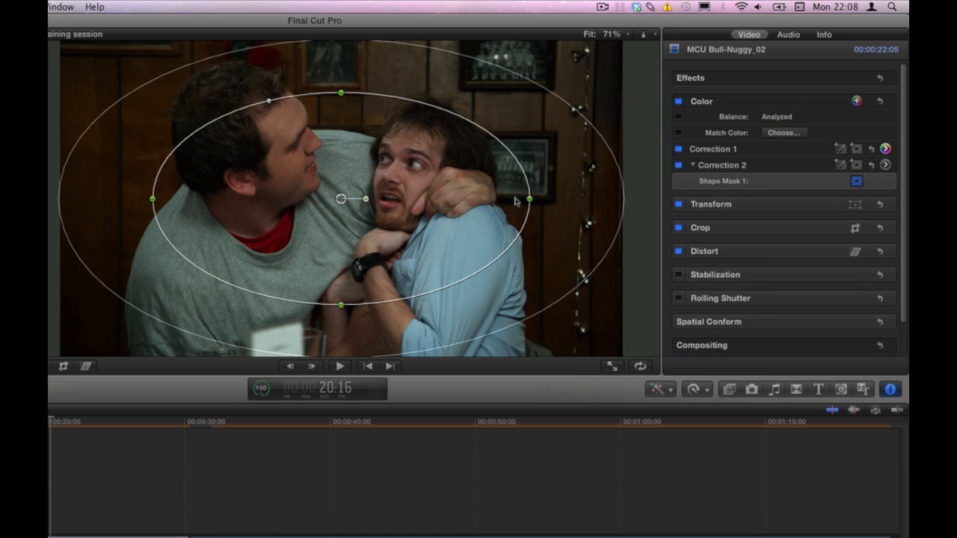
{"action": "left_click_drag", "start_coordinate": [506, 198], "coordinate": [559, 204]}
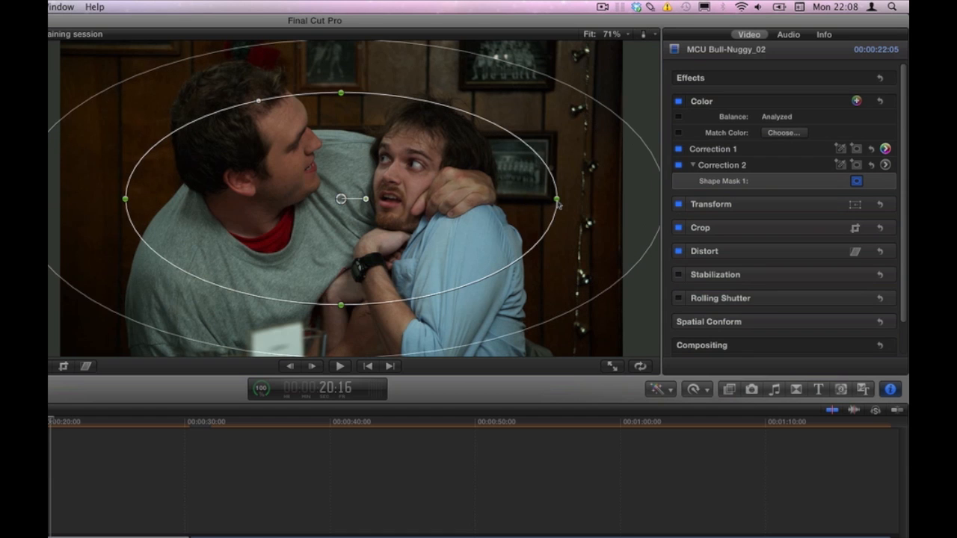
{"action": "left_click_drag", "start_coordinate": [127, 85], "coordinate": [108, 69]}
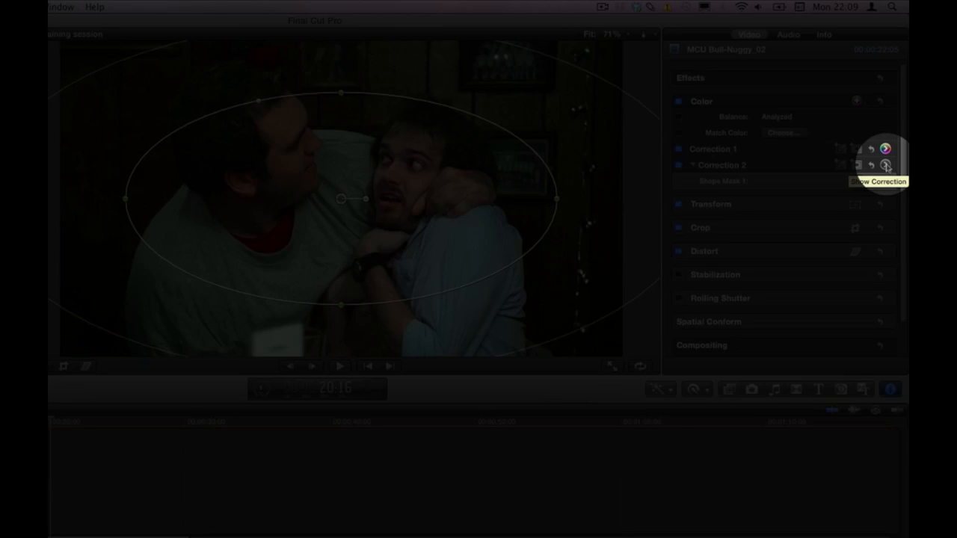
Step: Set Correction 2's global saturation inside the shape mask to +81%
{"action": "left_click", "coordinate": [885, 165]}
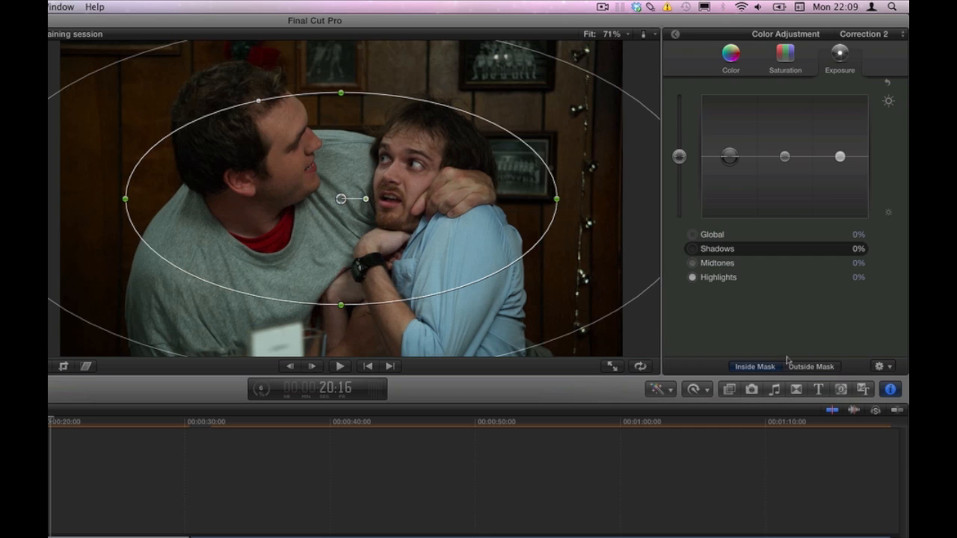
{"action": "left_click", "coordinate": [812, 367]}
{"action": "left_click", "coordinate": [762, 367]}
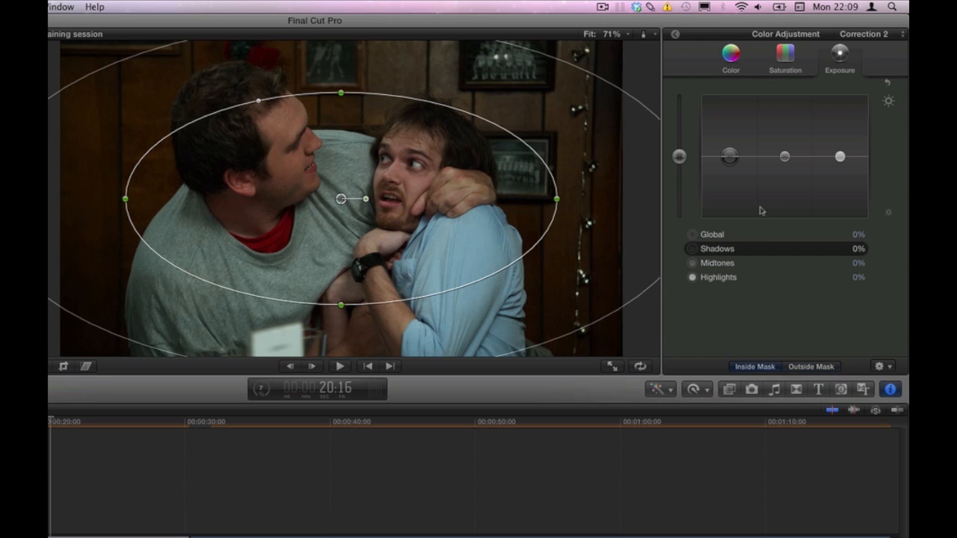
{"action": "left_click", "coordinate": [780, 66]}
{"action": "left_click_drag", "start_coordinate": [681, 157], "coordinate": [680, 105]}
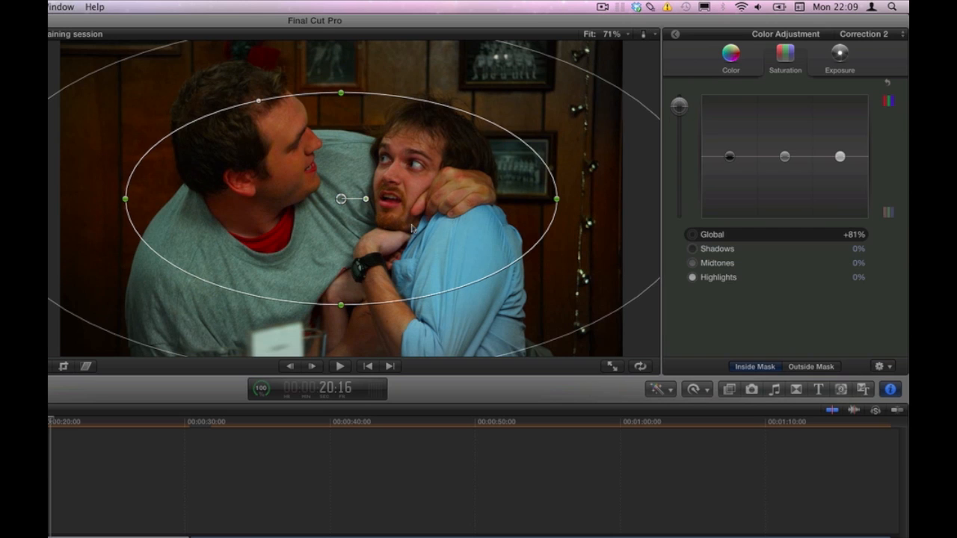
Step: Set Correction 2's global exposure outside the shape mask to -22% and return to the clip's video settings
{"action": "left_click", "coordinate": [817, 368]}
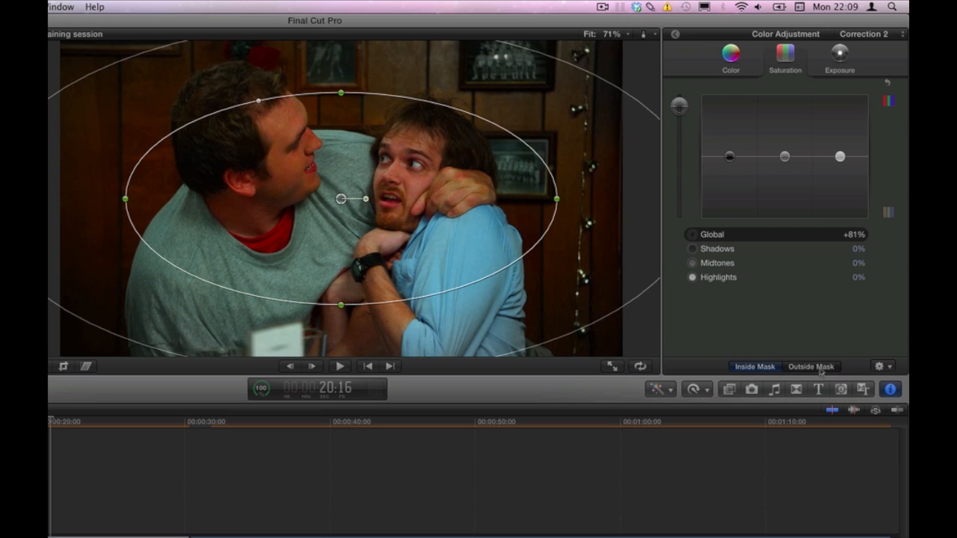
{"action": "left_click", "coordinate": [839, 54]}
{"action": "left_click_drag", "start_coordinate": [682, 160], "coordinate": [679, 173]}
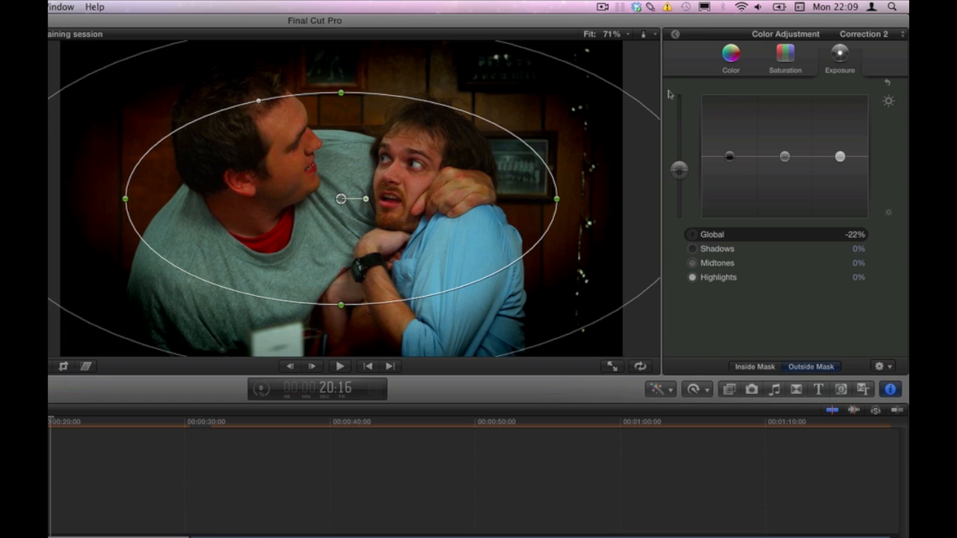
{"action": "left_click", "coordinate": [674, 36]}
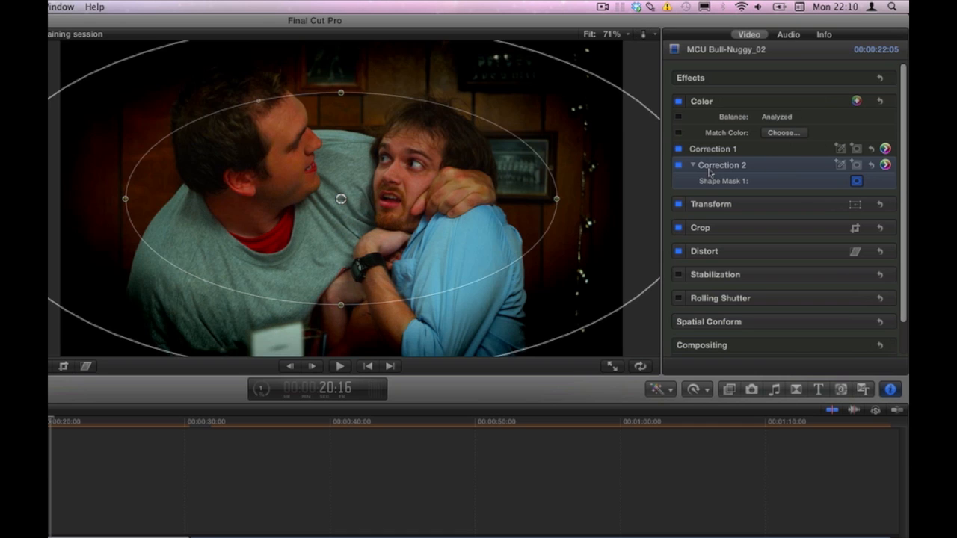
Step: Toggle Correction 2 off and on repeatedly to compare the shot before and after the masked correction
{"action": "left_click", "coordinate": [678, 165]}
{"action": "left_click", "coordinate": [677, 166]}
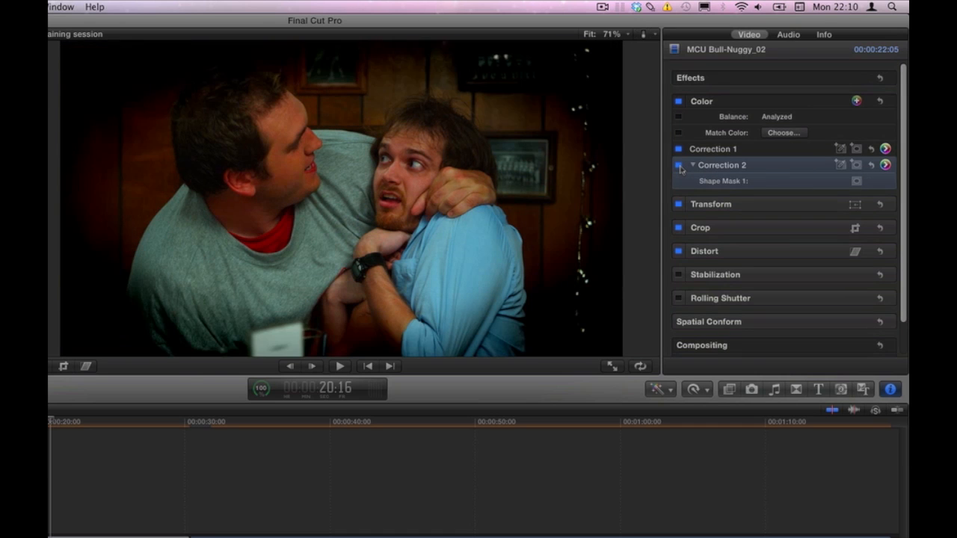
{"action": "left_click", "coordinate": [678, 165]}
{"action": "left_click", "coordinate": [678, 165]}
{"action": "left_click", "coordinate": [678, 165]}
{"action": "left_click", "coordinate": [678, 166]}
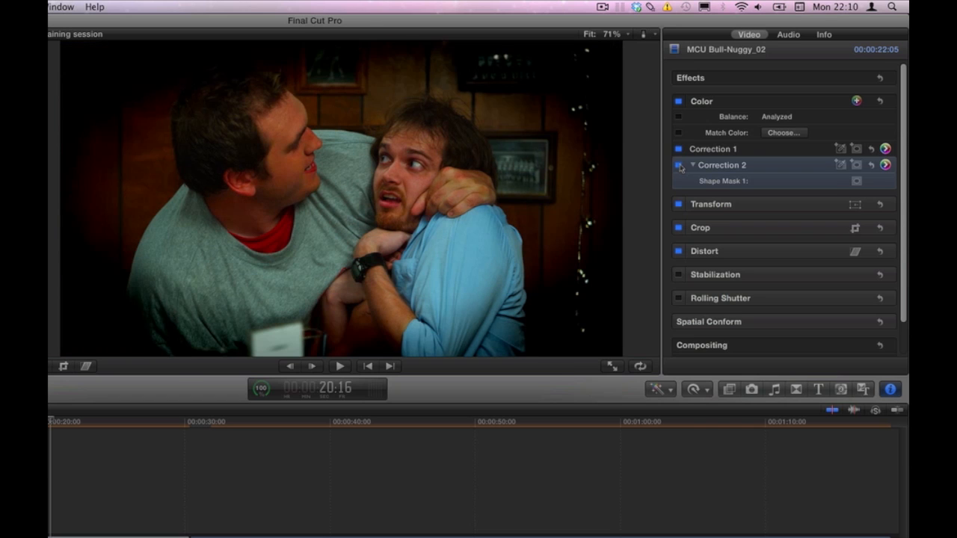